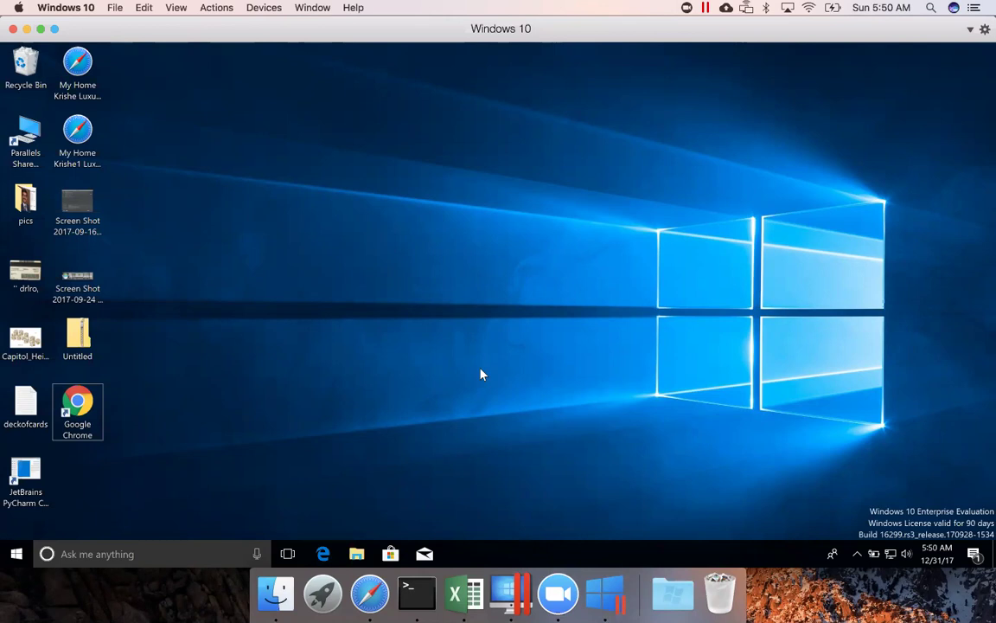
Step: Open Command Prompt via the cmd search and run javac -version, which reports javac is not recognized
{"action": "left_click", "coordinate": [153, 545]}
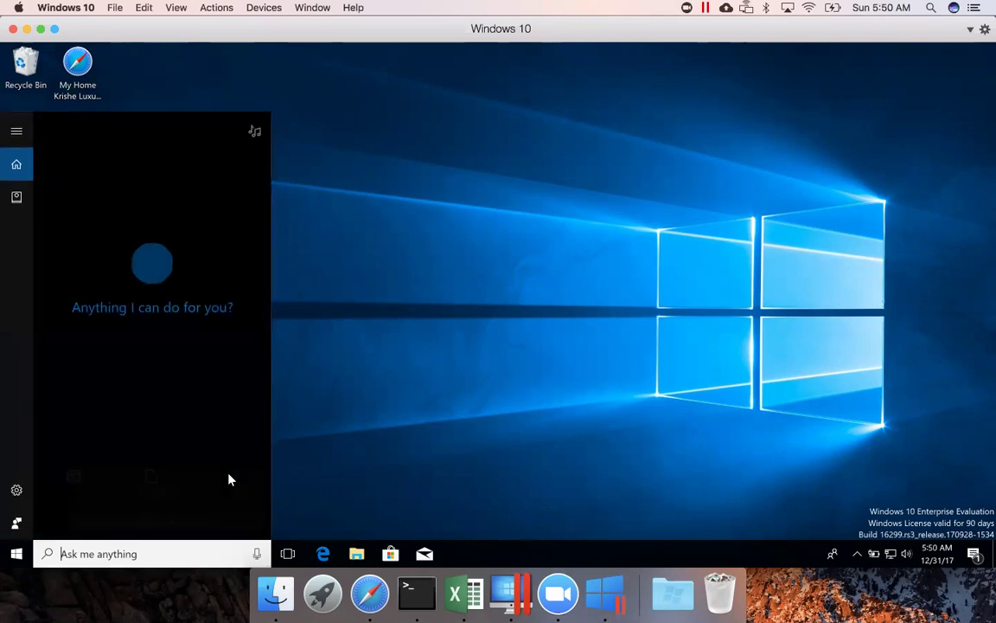
{"action": "type", "text": "cmd"}
{"action": "key", "text": "Return"}
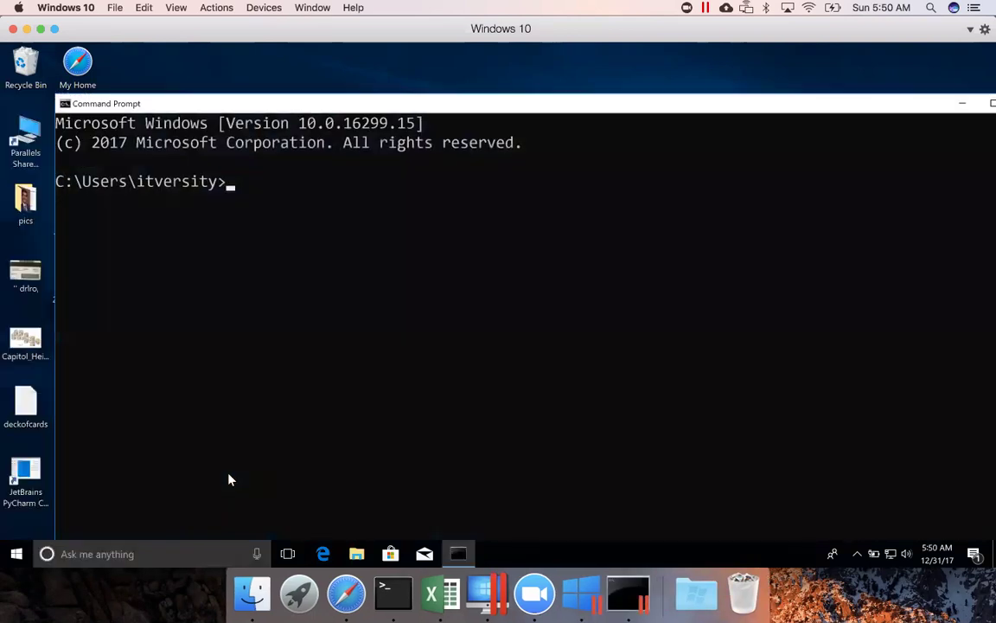
{"action": "type", "text": "javac -version"}
{"action": "key", "text": "Return"}
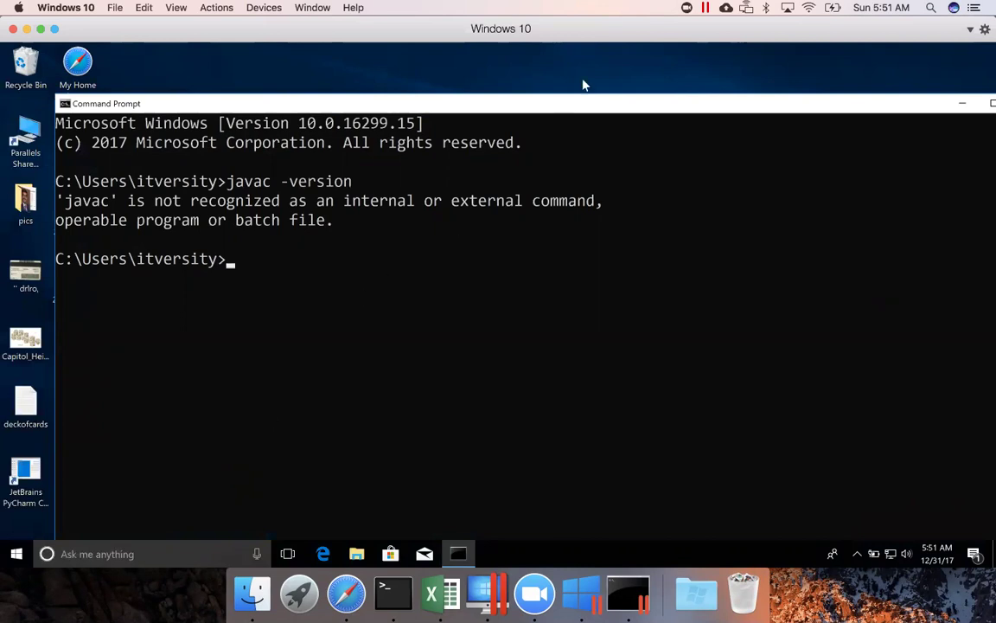
{"action": "left_click_drag", "start_coordinate": [574, 100], "coordinate": [481, 92]}
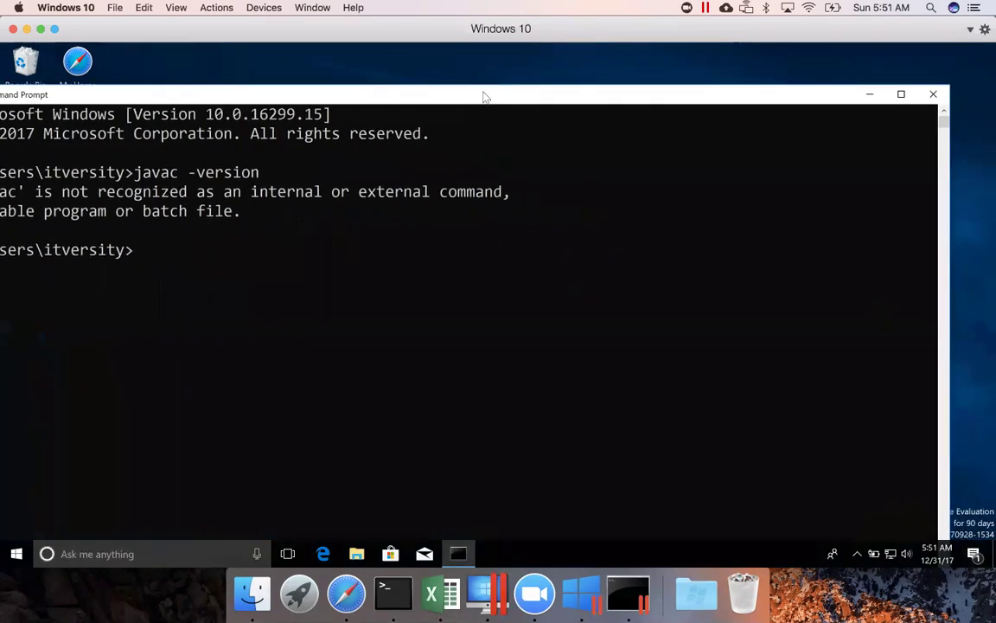
Step: Close Command Prompt, launch Chrome and search Google for 'install jdk on windows'
{"action": "left_click", "coordinate": [933, 94]}
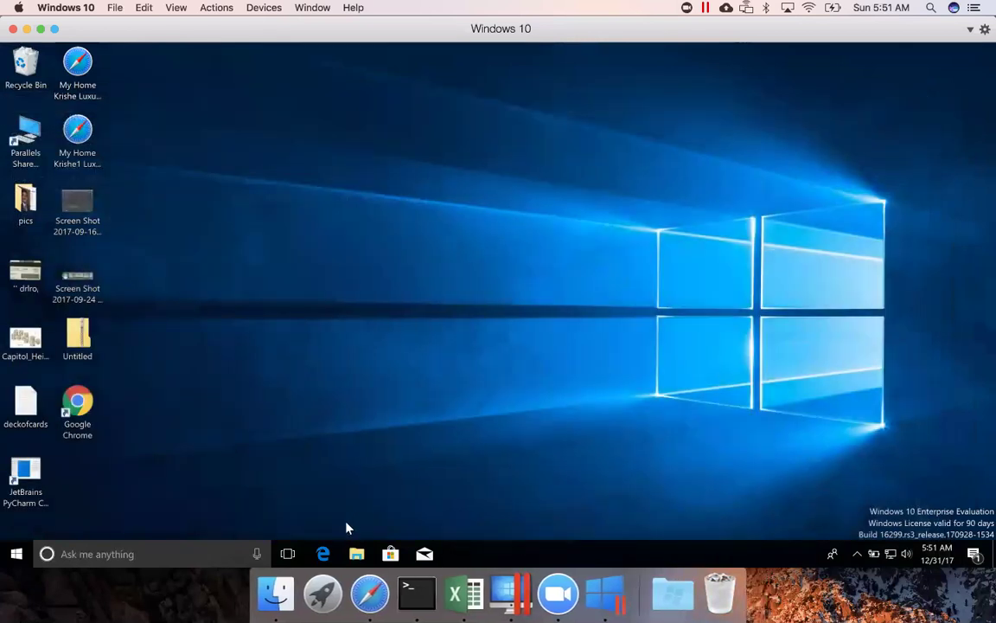
{"action": "double_click", "coordinate": [77, 407]}
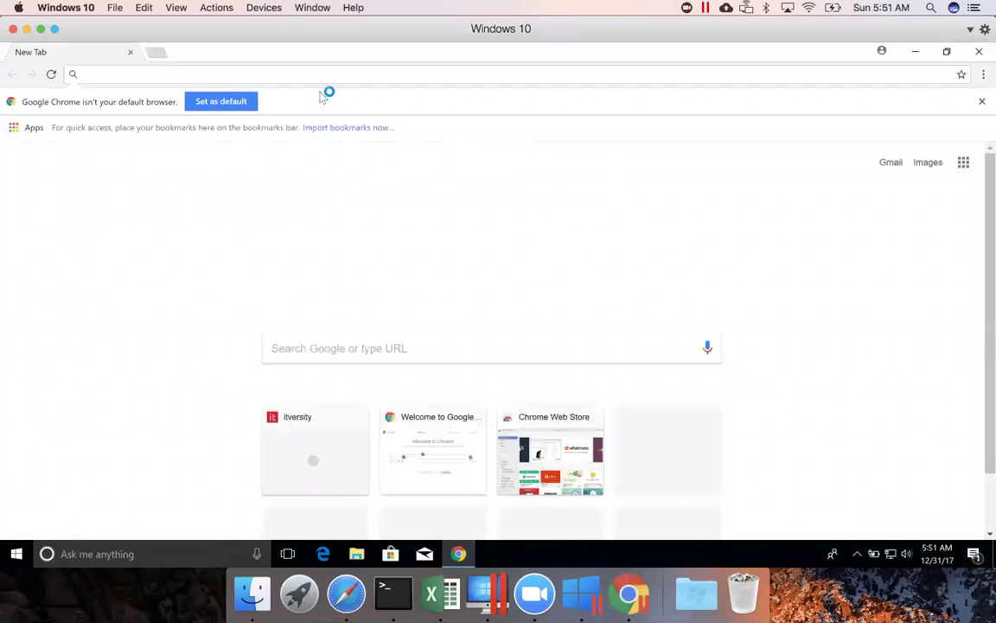
{"action": "type", "text": "ins"}
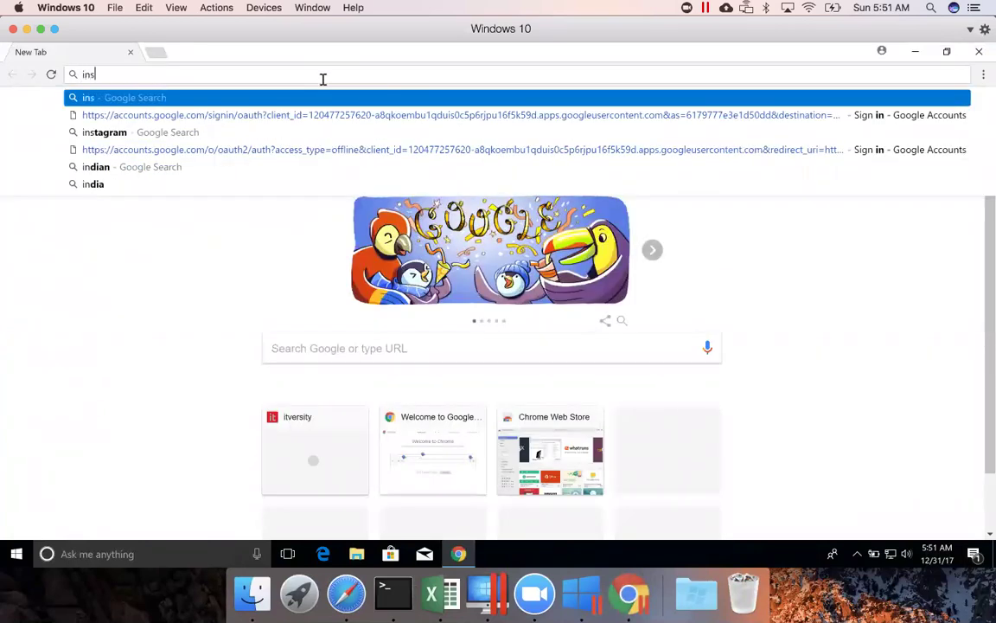
{"action": "type", "text": "tall jdk"}
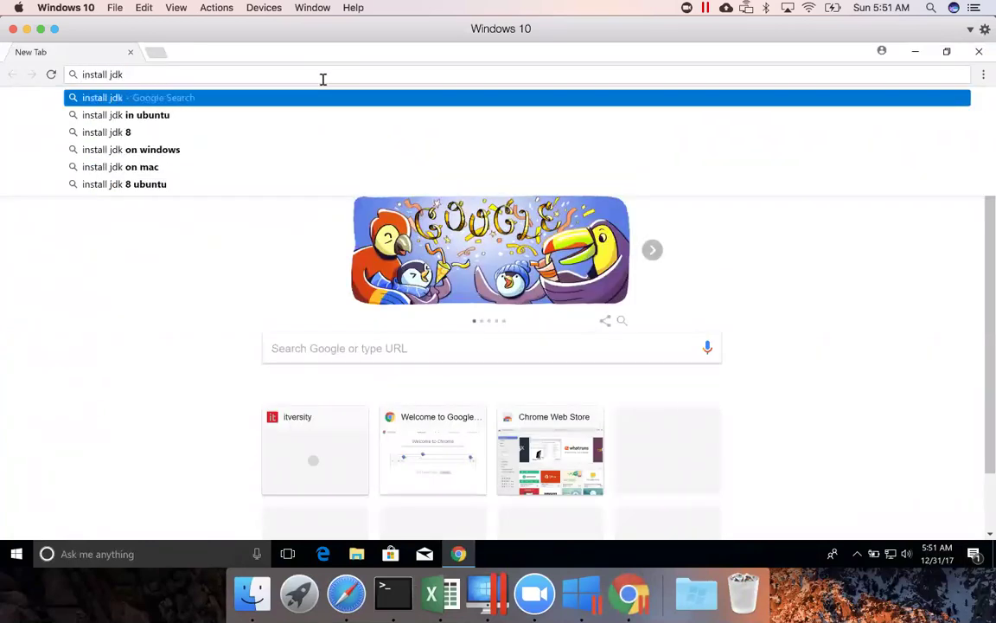
{"action": "key", "text": "Down"}
{"action": "key", "text": "Down"}
{"action": "key", "text": "Down"}
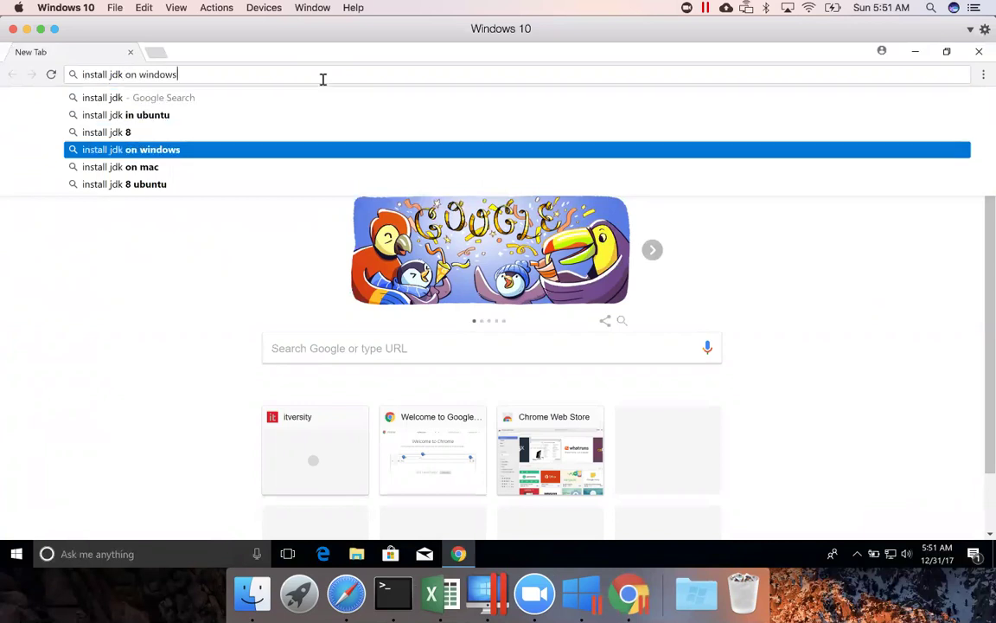
{"action": "key", "text": "Return"}
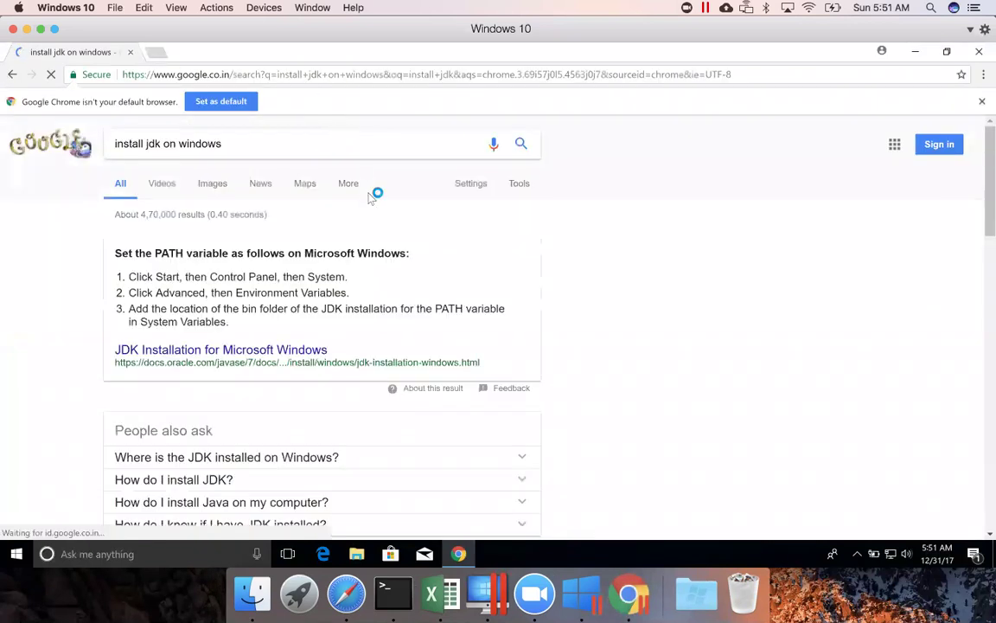
{"action": "scroll", "coordinate": [356, 272], "scroll_direction": "down", "scroll_amount": 3}
{"action": "scroll", "coordinate": [354, 270], "scroll_direction": "down", "scroll_amount": 3}
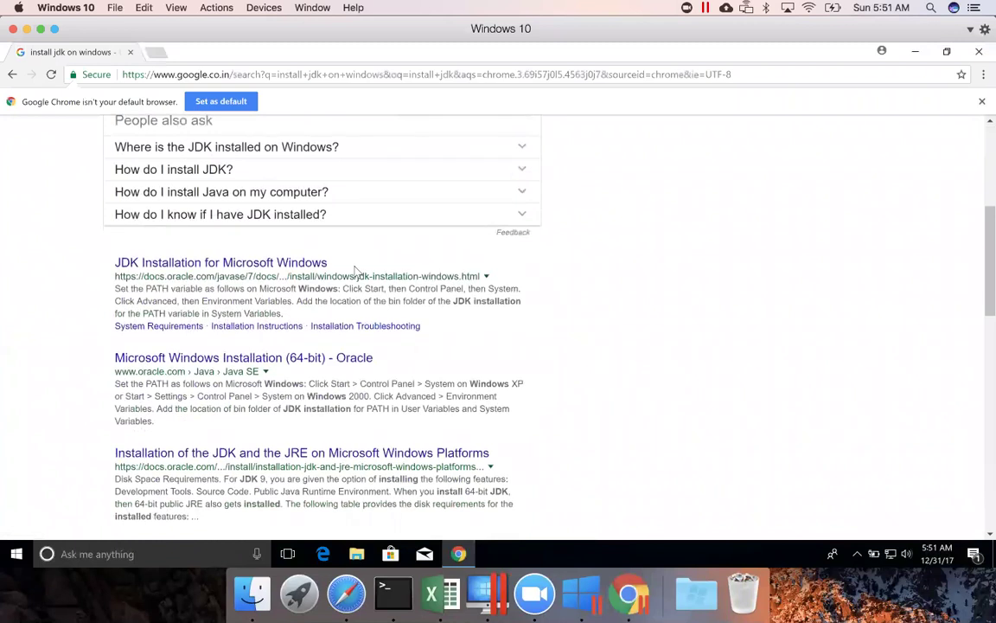
{"action": "scroll", "coordinate": [355, 270], "scroll_direction": "down", "scroll_amount": 2}
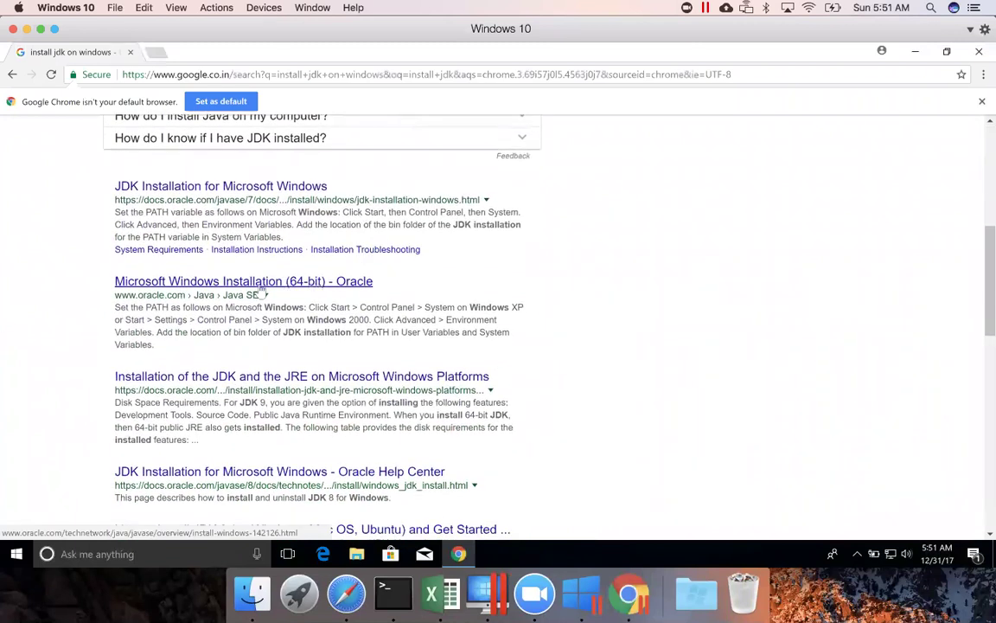
{"action": "left_click", "coordinate": [286, 282]}
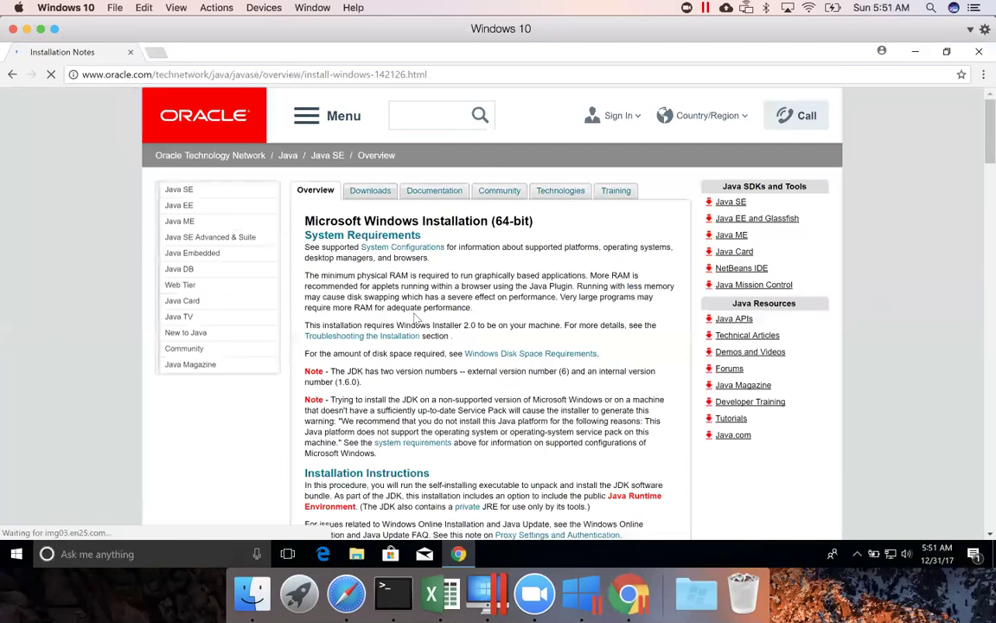
{"action": "scroll", "coordinate": [415, 314], "scroll_direction": "down", "scroll_amount": 5}
{"action": "scroll", "coordinate": [415, 314], "scroll_direction": "down", "scroll_amount": 3}
{"action": "scroll", "coordinate": [416, 319], "scroll_direction": "down", "scroll_amount": 1}
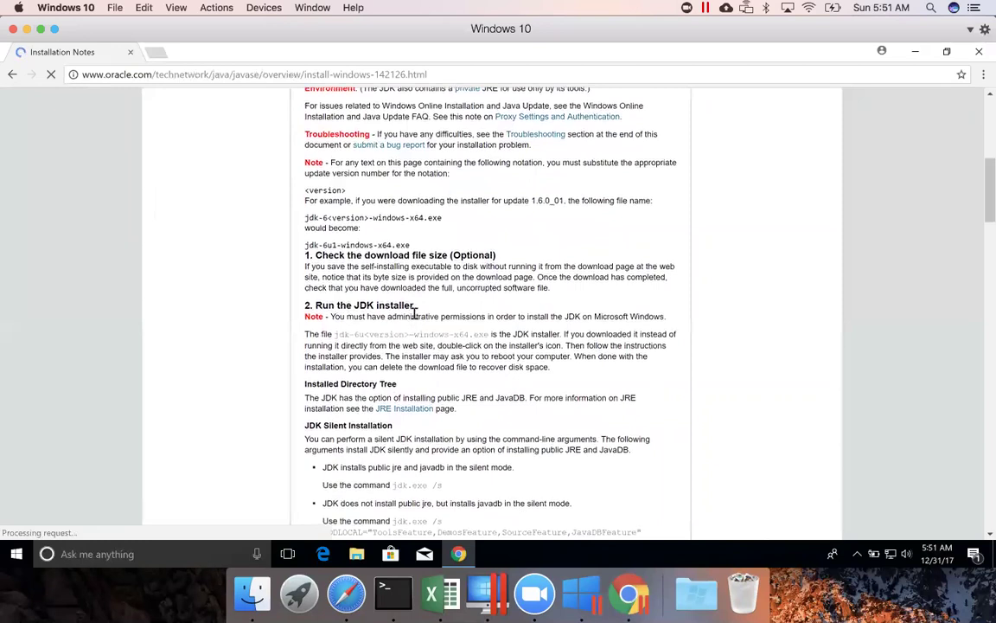
{"action": "scroll", "coordinate": [413, 316], "scroll_direction": "down", "scroll_amount": 3}
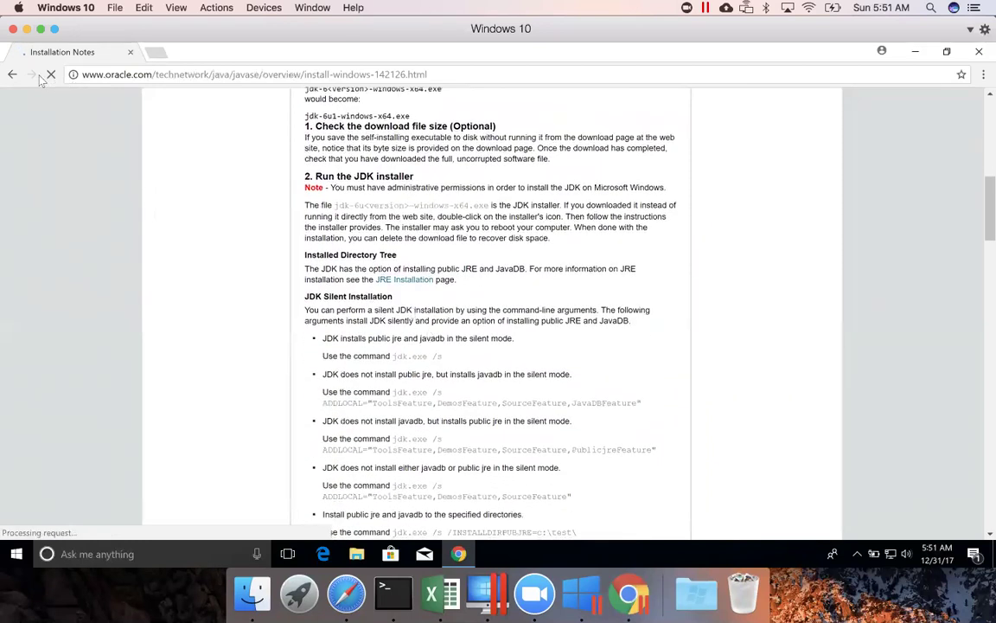
{"action": "left_click", "coordinate": [12, 75]}
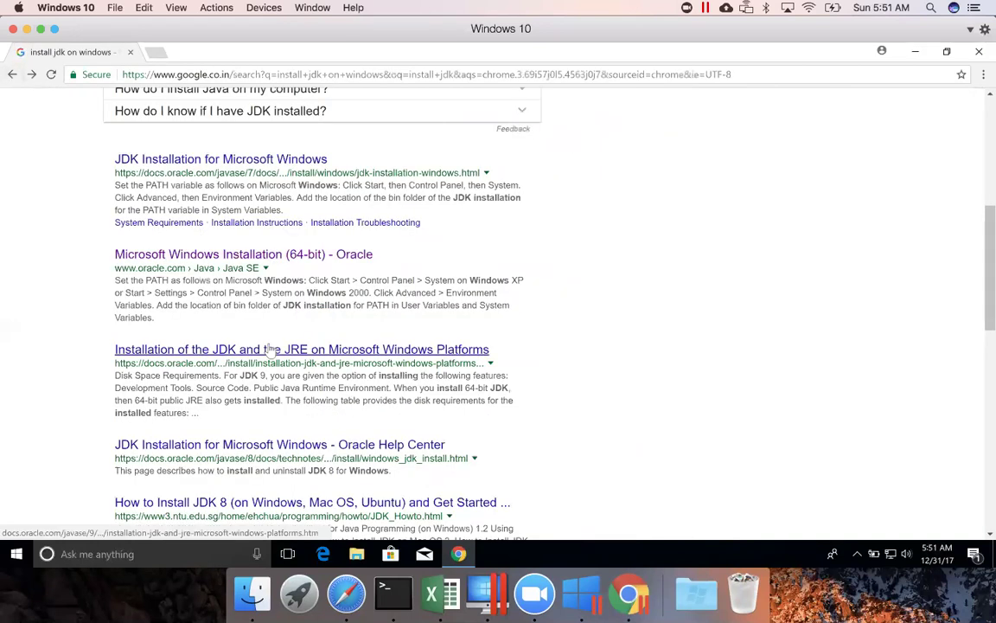
{"action": "scroll", "coordinate": [269, 346], "scroll_direction": "down", "scroll_amount": 2}
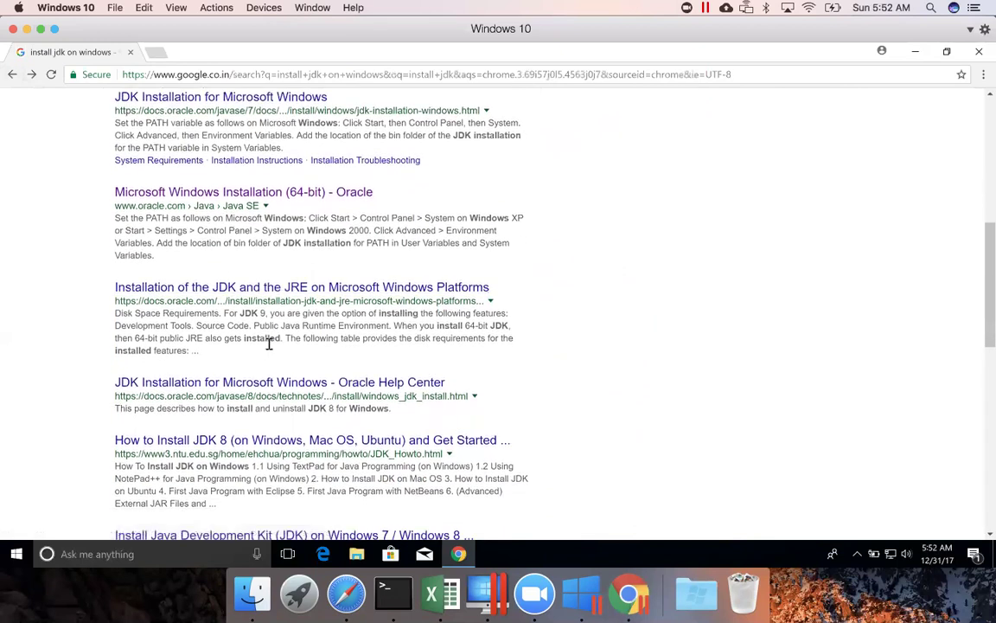
{"action": "scroll", "coordinate": [269, 344], "scroll_direction": "down", "scroll_amount": 5}
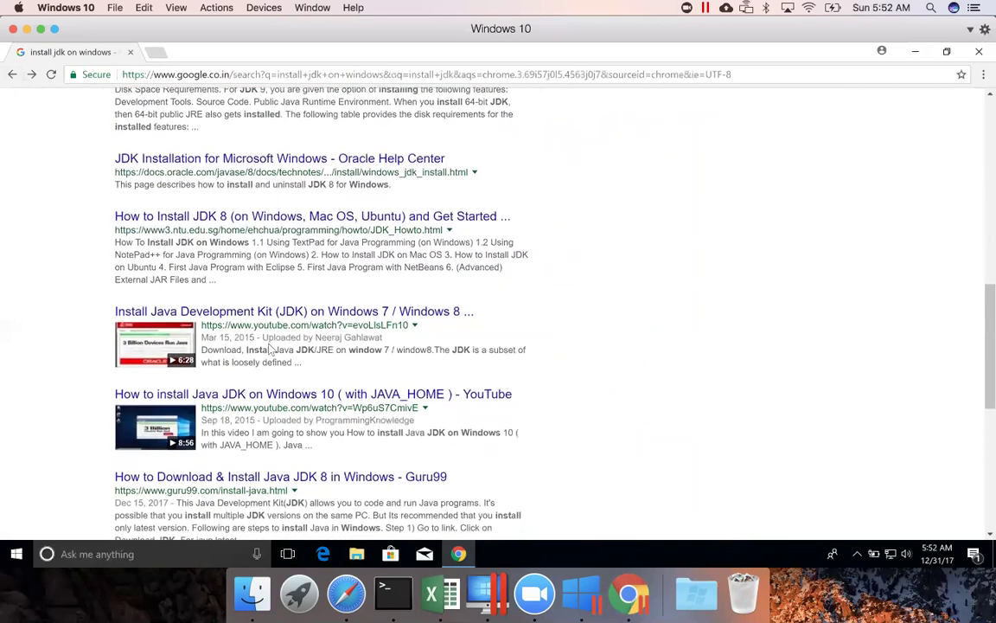
{"action": "scroll", "coordinate": [269, 349], "scroll_direction": "down", "scroll_amount": 5}
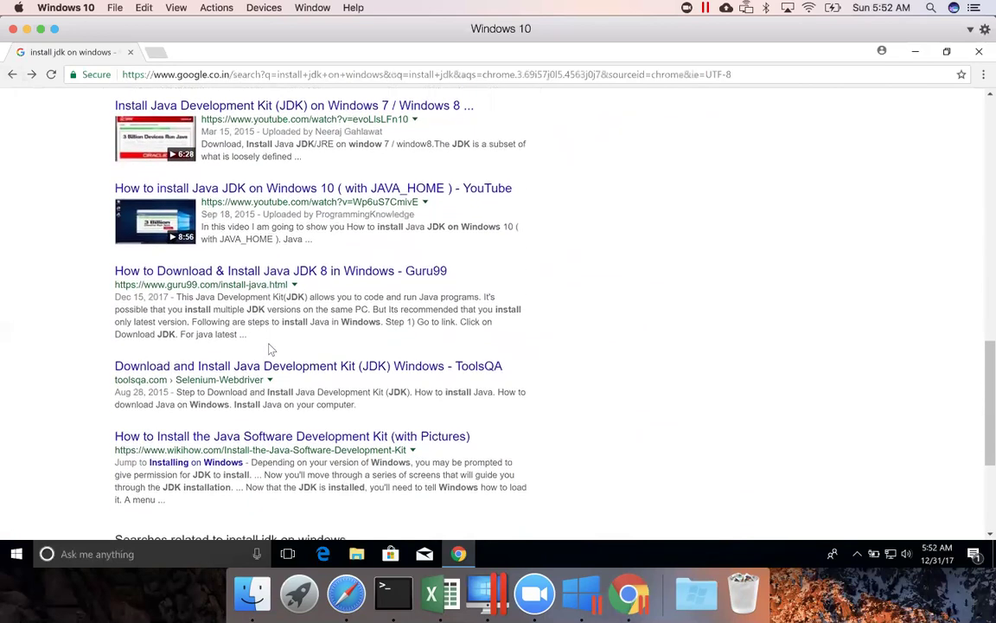
{"action": "scroll", "coordinate": [269, 349], "scroll_direction": "down", "scroll_amount": 3}
{"action": "scroll", "coordinate": [269, 348], "scroll_direction": "up", "scroll_amount": 10}
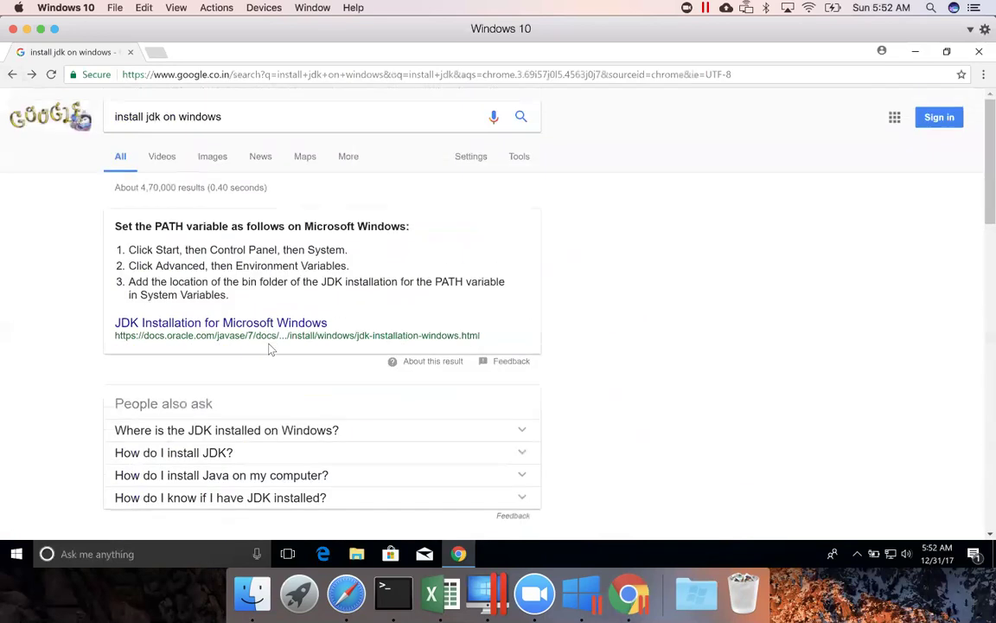
Step: Replace the query with 'install jdk 1.8 on windows 10' and search
{"action": "left_click", "coordinate": [245, 112]}
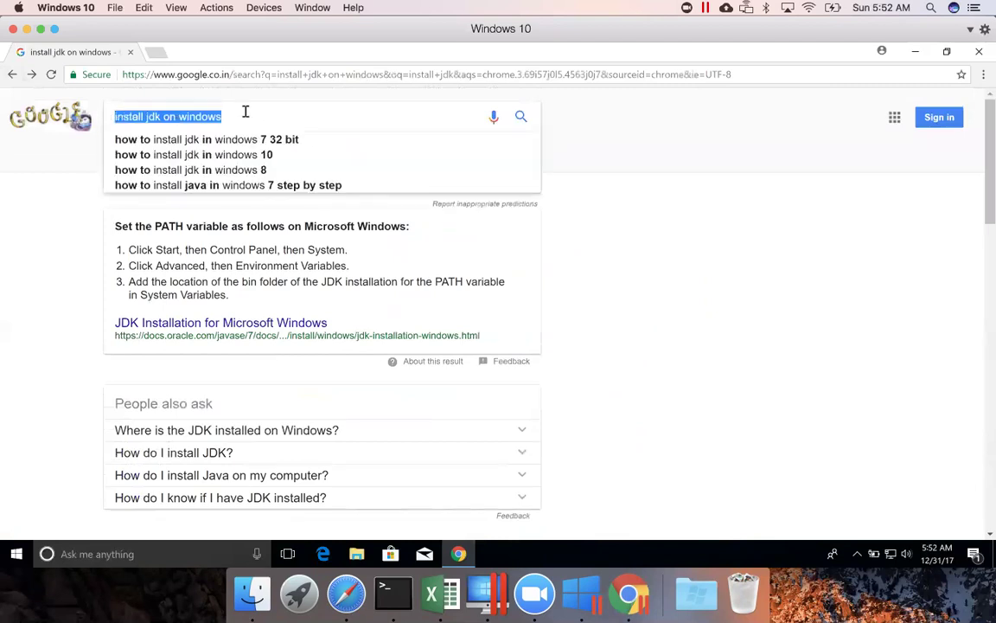
{"action": "type", "text": "instak"}
{"action": "key", "text": "BackSpace"}
{"action": "key", "text": "BackSpace"}
{"action": "type", "text": "all jd"}
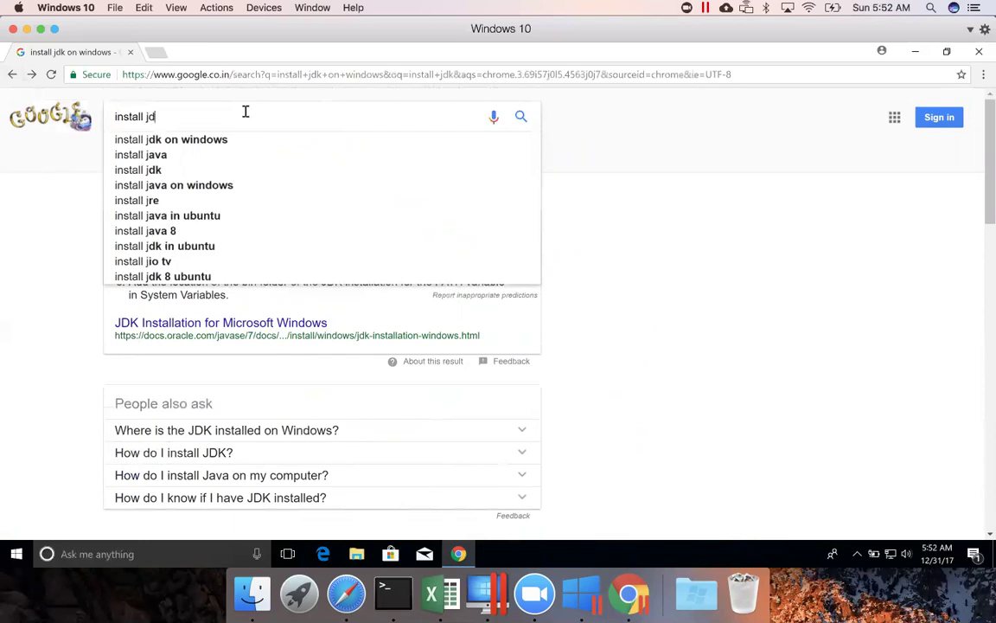
{"action": "type", "text": "k 1.8 on w"}
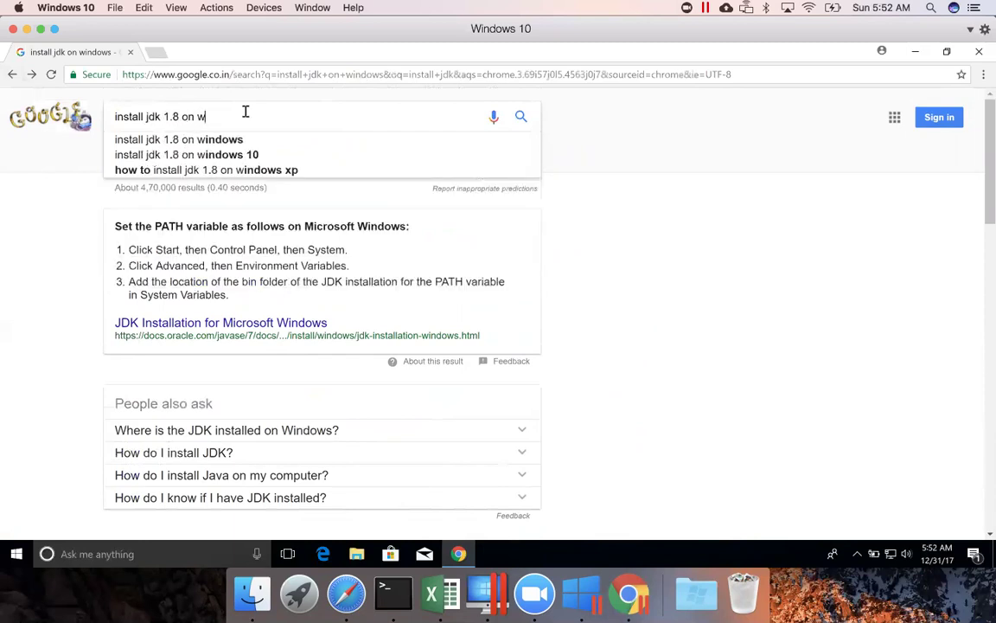
{"action": "type", "text": "indows 10"}
{"action": "key", "text": "Return"}
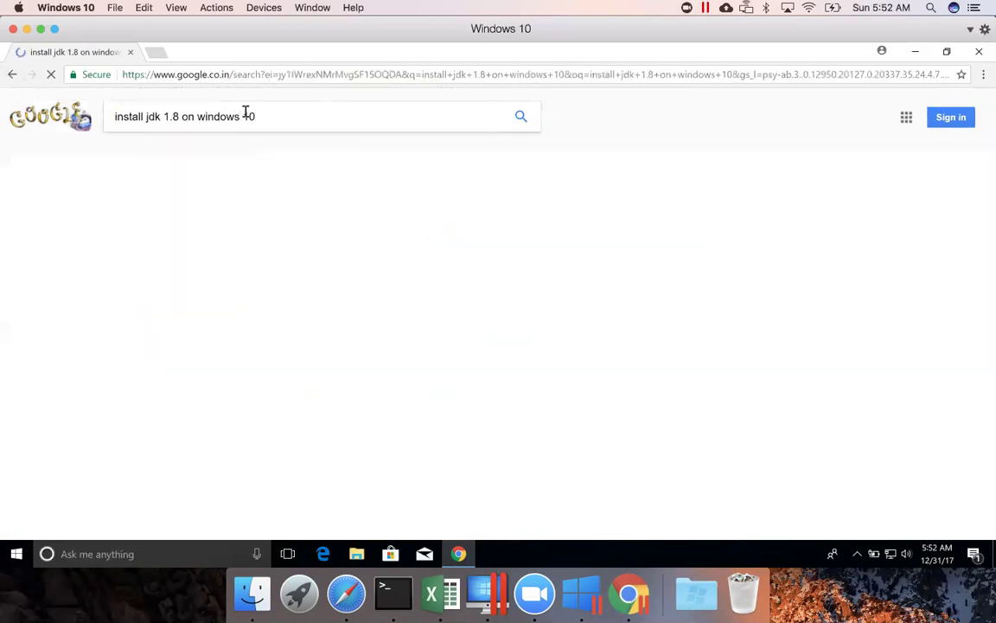
{"action": "scroll", "coordinate": [251, 261], "scroll_direction": "down", "scroll_amount": 3}
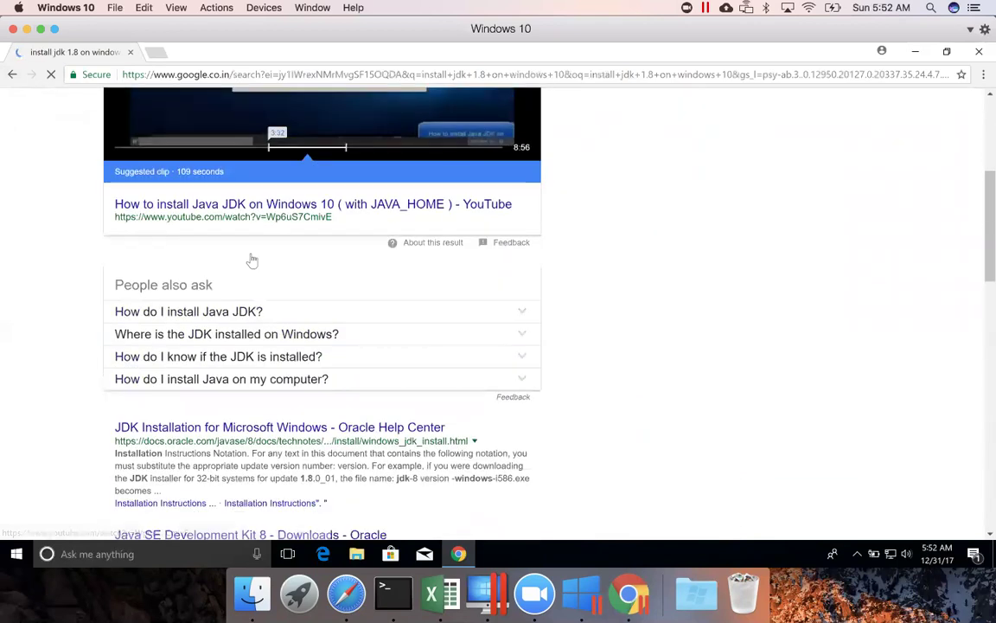
{"action": "scroll", "coordinate": [252, 260], "scroll_direction": "down", "scroll_amount": 3}
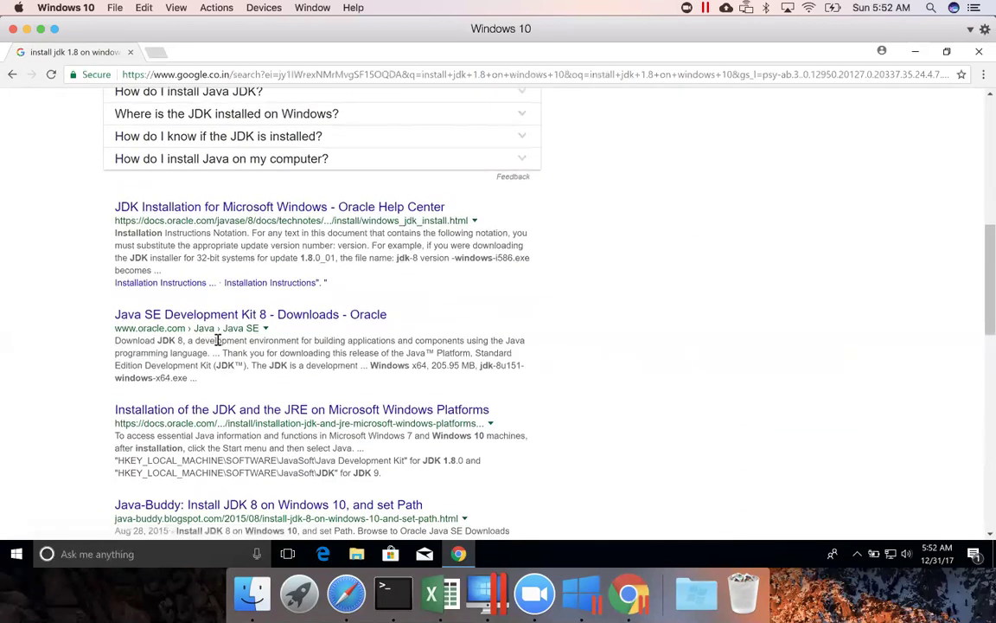
Step: Visit Oracle's JDK 8 downloads page, then return to the results at that link
{"action": "left_click", "coordinate": [246, 316]}
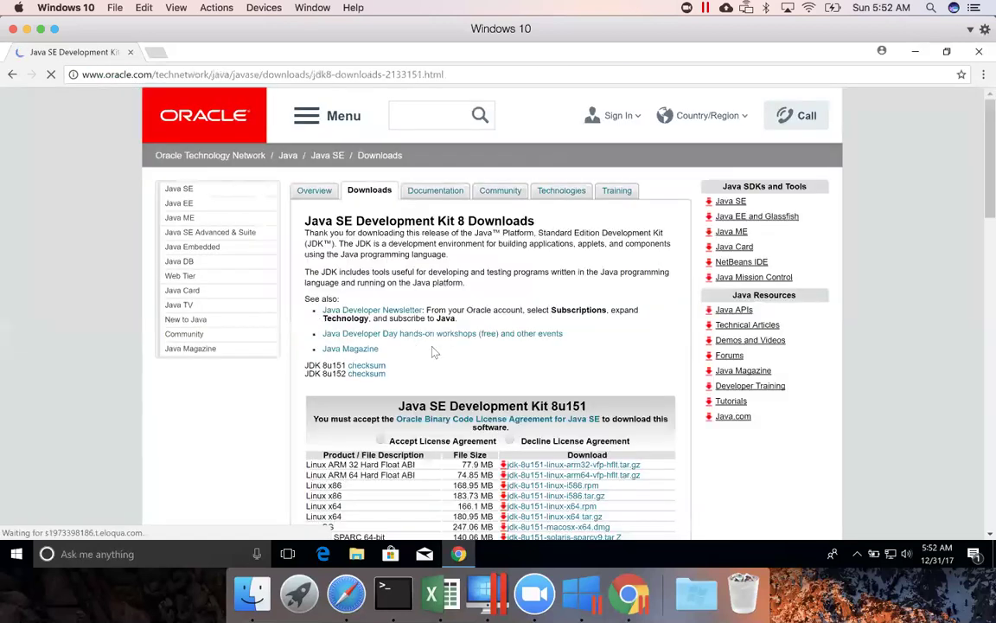
{"action": "scroll", "coordinate": [434, 351], "scroll_direction": "down", "scroll_amount": 1}
{"action": "scroll", "coordinate": [433, 351], "scroll_direction": "down", "scroll_amount": 3}
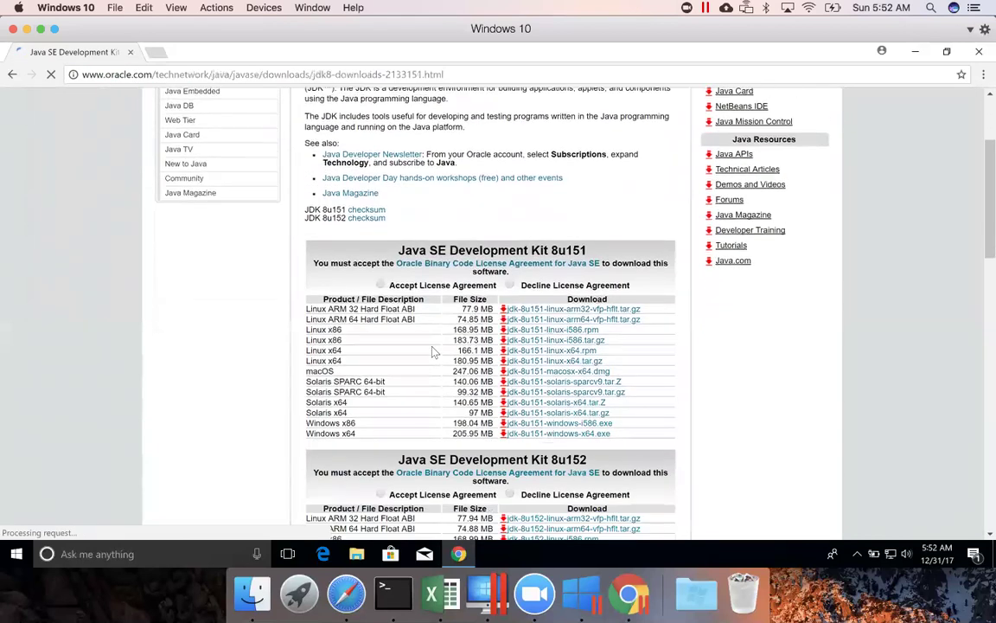
{"action": "left_click", "coordinate": [13, 75]}
{"action": "scroll", "coordinate": [278, 214], "scroll_direction": "up", "scroll_amount": 5}
{"action": "scroll", "coordinate": [279, 213], "scroll_direction": "up", "scroll_amount": 3}
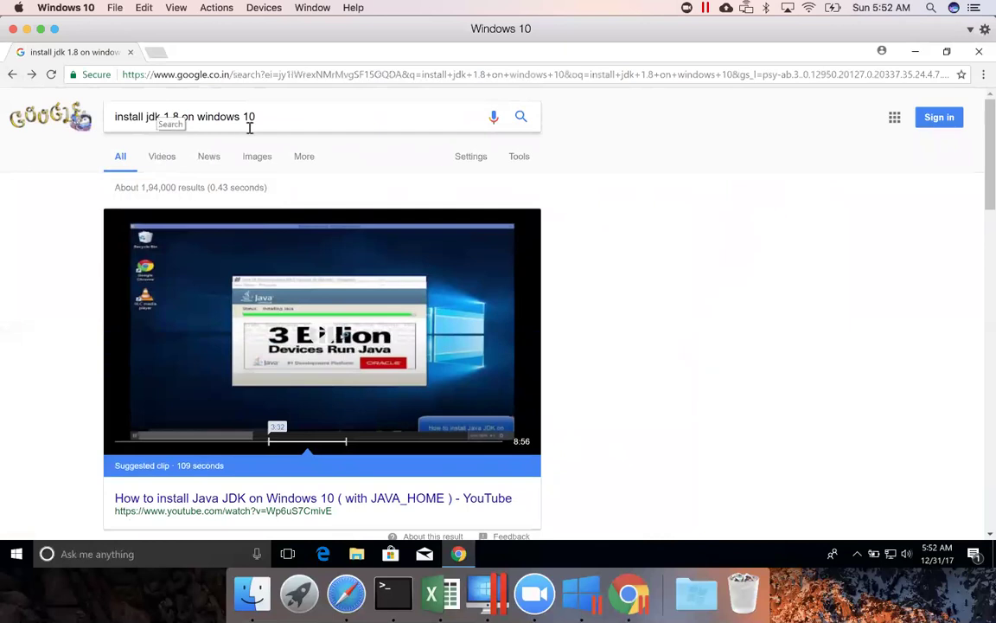
{"action": "scroll", "coordinate": [283, 156], "scroll_direction": "down", "scroll_amount": 5}
{"action": "scroll", "coordinate": [283, 156], "scroll_direction": "down", "scroll_amount": 7}
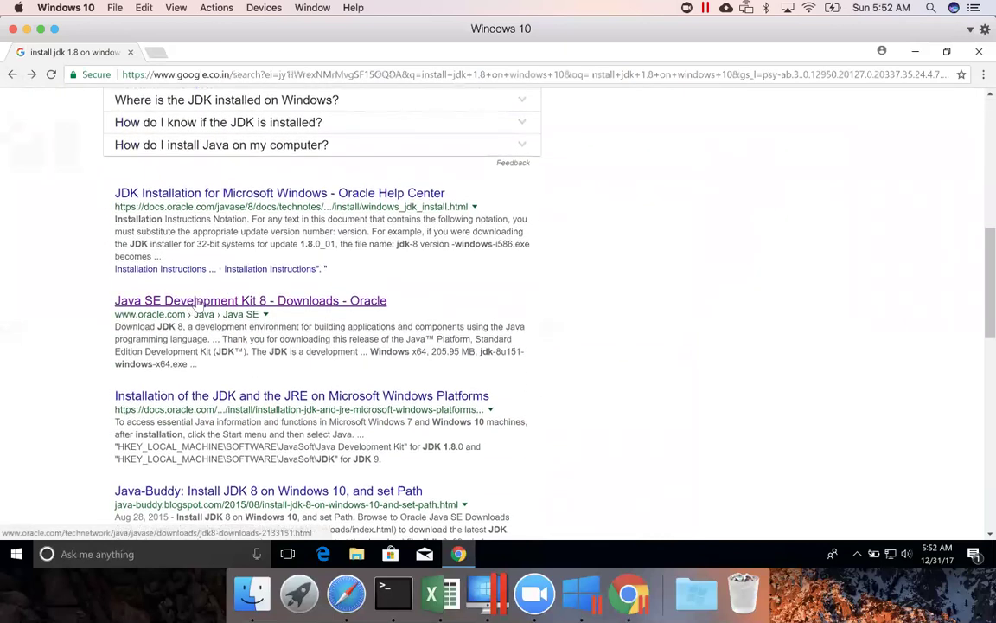
Step: Reopen Oracle's JDK 8 downloads page and accept the 8u151 license agreement
{"action": "left_click", "coordinate": [206, 301]}
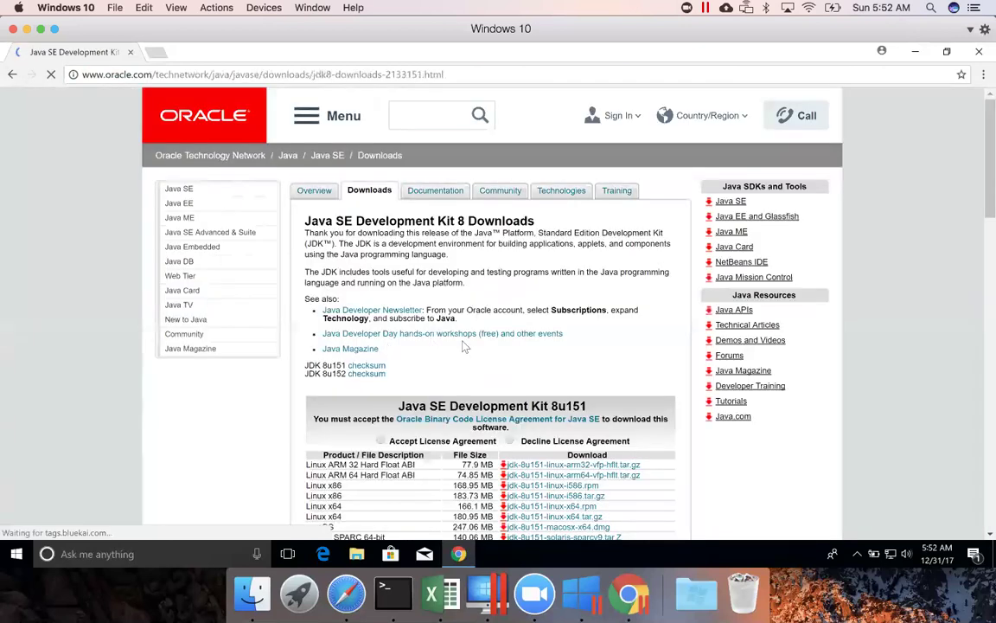
{"action": "scroll", "coordinate": [378, 294], "scroll_direction": "down", "scroll_amount": 3}
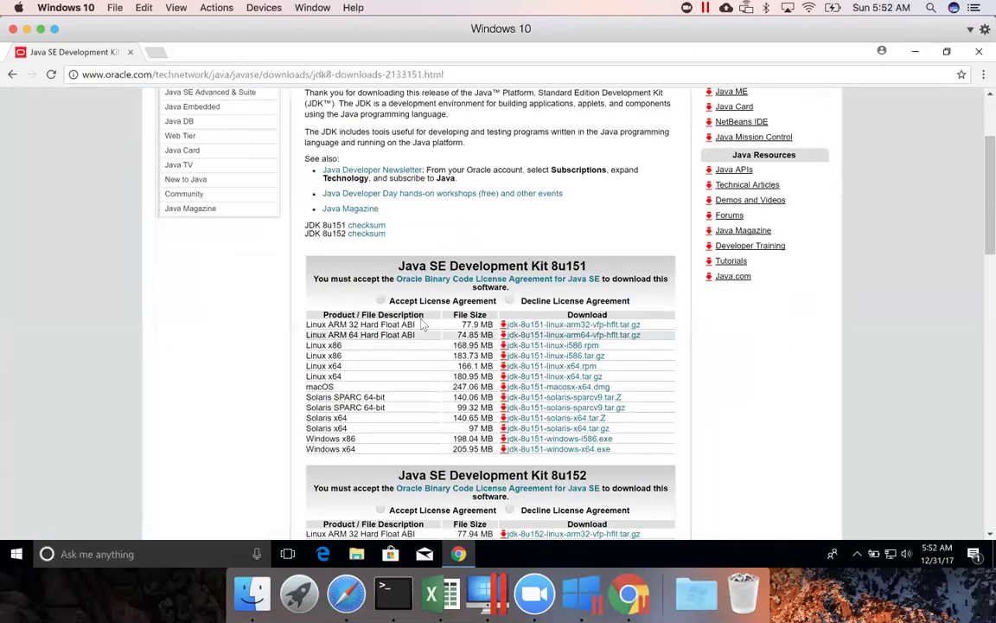
{"action": "left_click", "coordinate": [381, 300]}
{"action": "scroll", "coordinate": [465, 355], "scroll_direction": "down", "scroll_amount": 3}
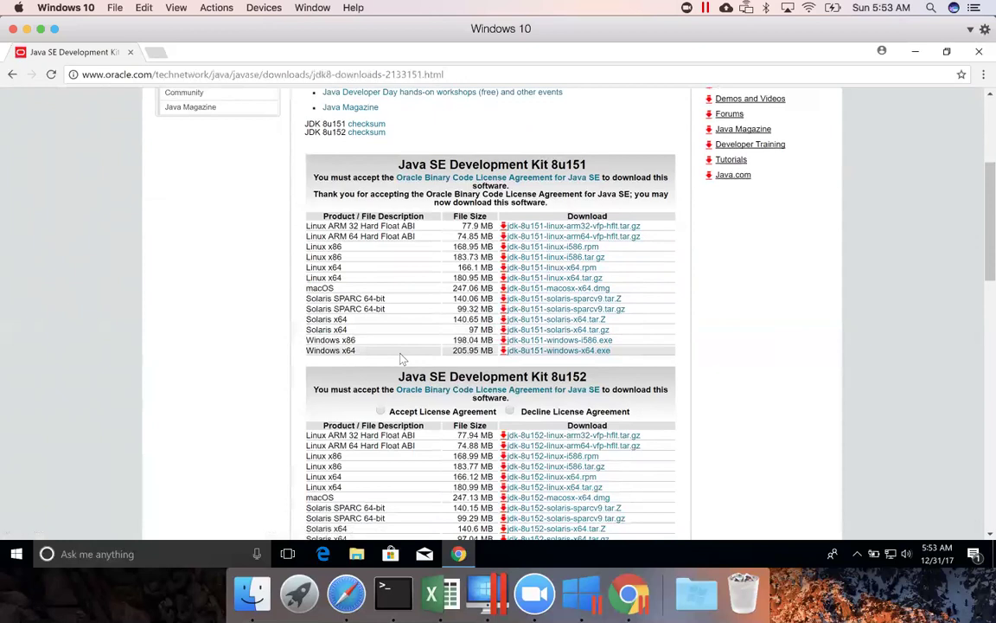
Step: Download jdk-8u151-windows-x64.exe and bring up its options in the download bar
{"action": "left_click", "coordinate": [541, 355]}
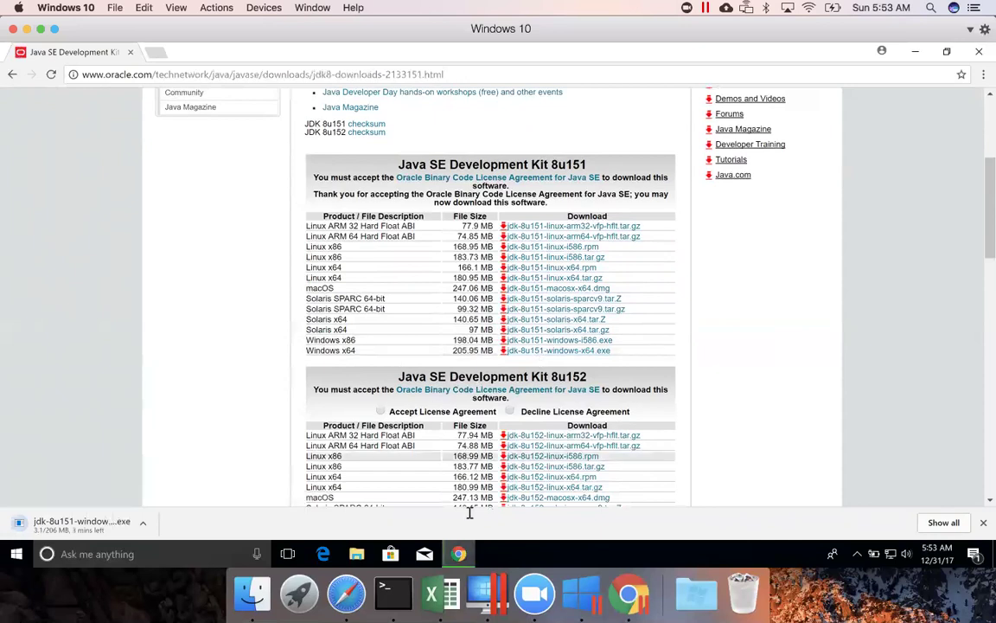
{"action": "mouse_move", "coordinate": [476, 558]}
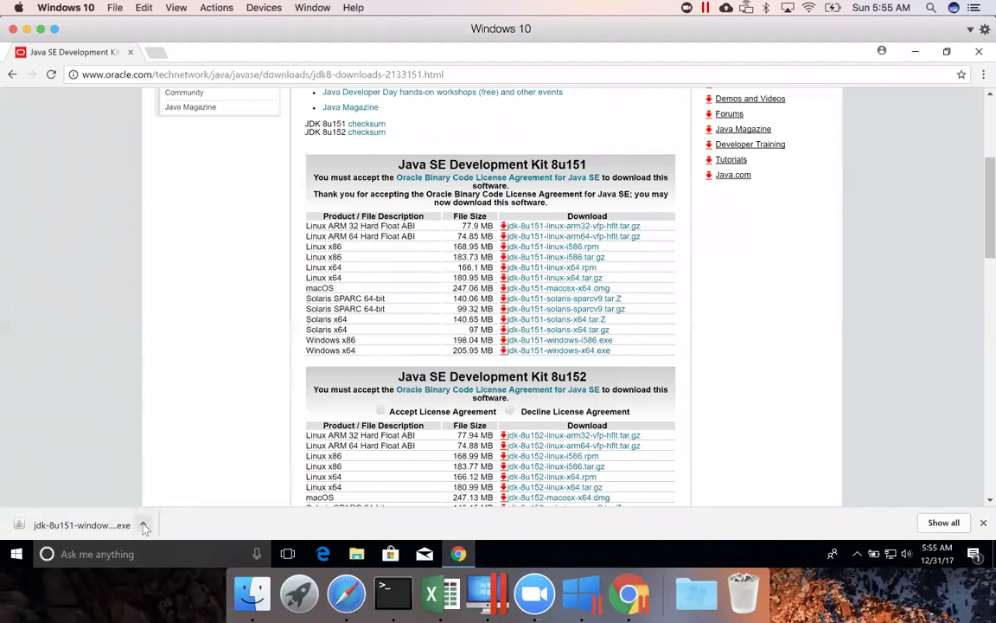
{"action": "left_click", "coordinate": [144, 526]}
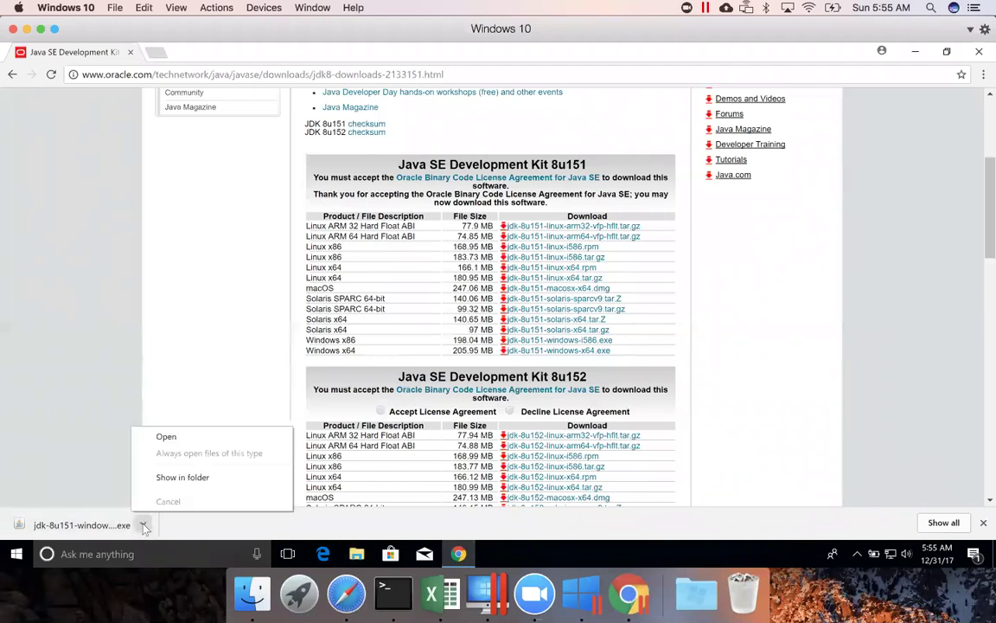
Step: Show jdk-8u151-windows-x64 in the Downloads folder and launch it, allowing the UAC prompt
{"action": "left_click", "coordinate": [182, 486]}
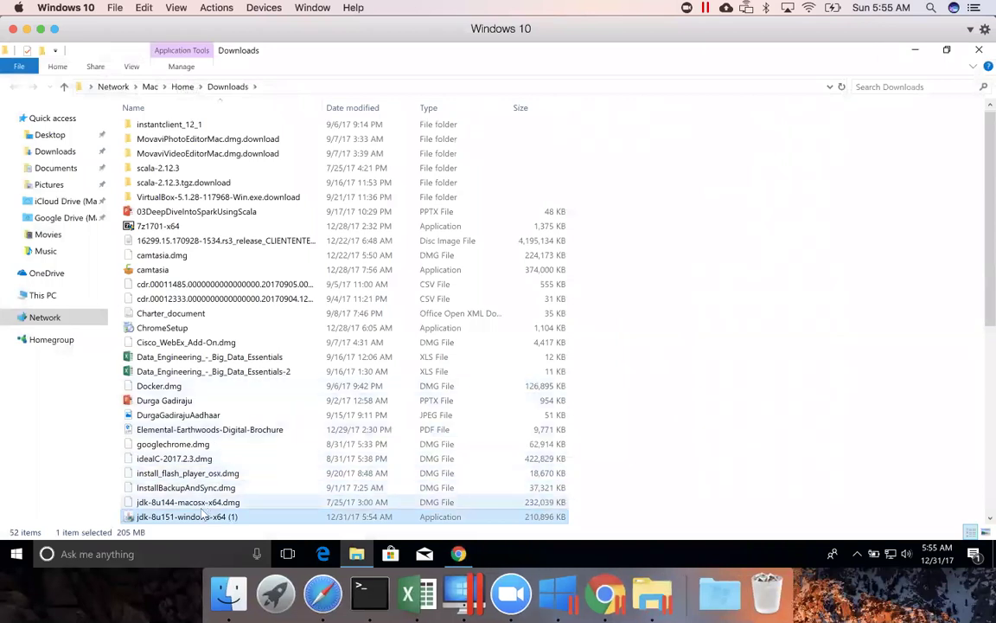
{"action": "double_click", "coordinate": [198, 520]}
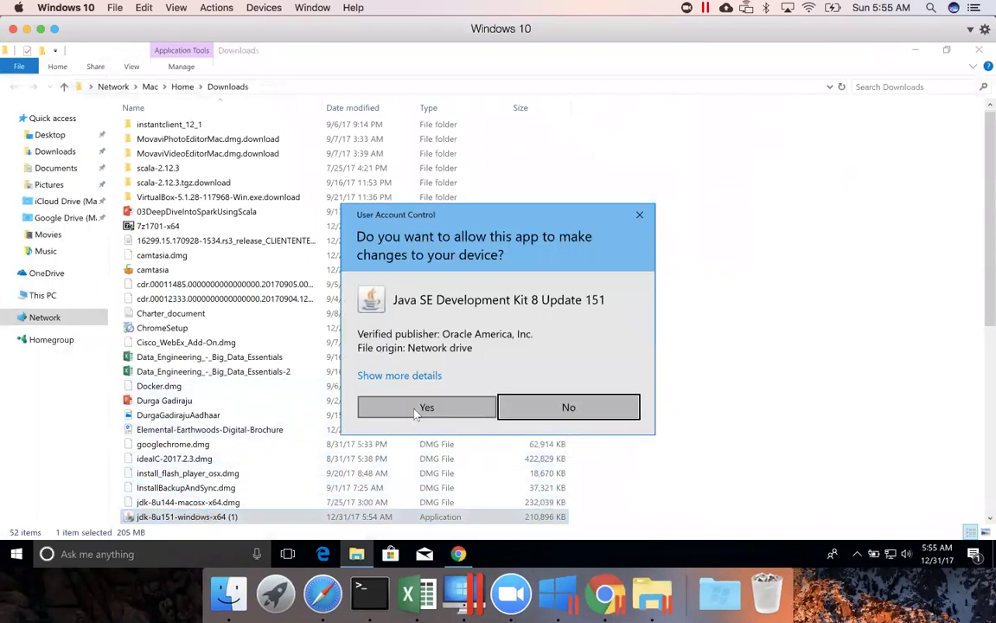
{"action": "left_click", "coordinate": [420, 409]}
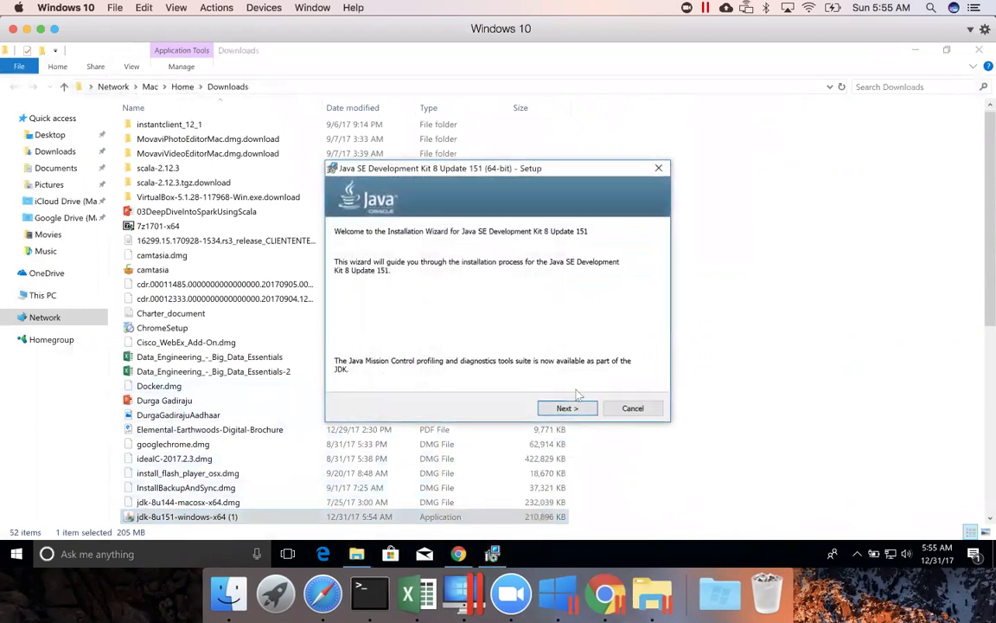
Step: Install JDK 8 Update 151 with default features and destination folder, then close setup
{"action": "left_click", "coordinate": [573, 409]}
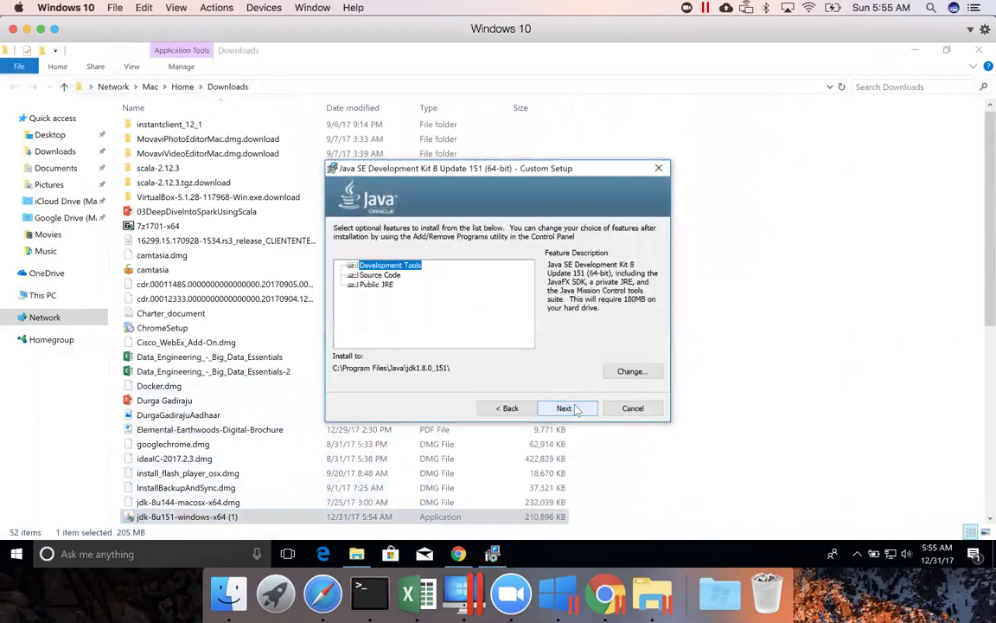
{"action": "left_click", "coordinate": [576, 408]}
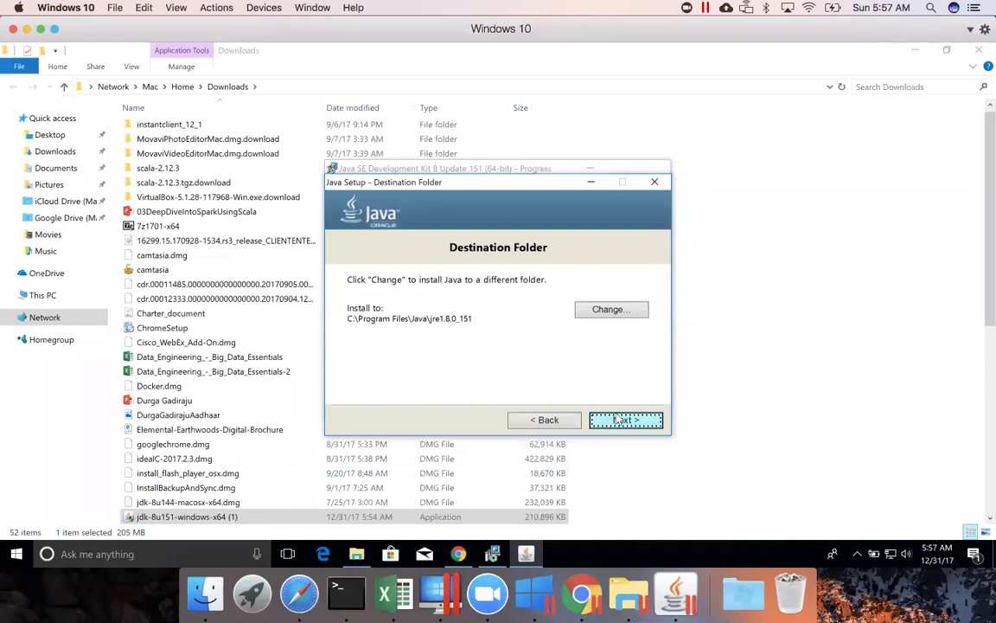
{"action": "left_click", "coordinate": [619, 419]}
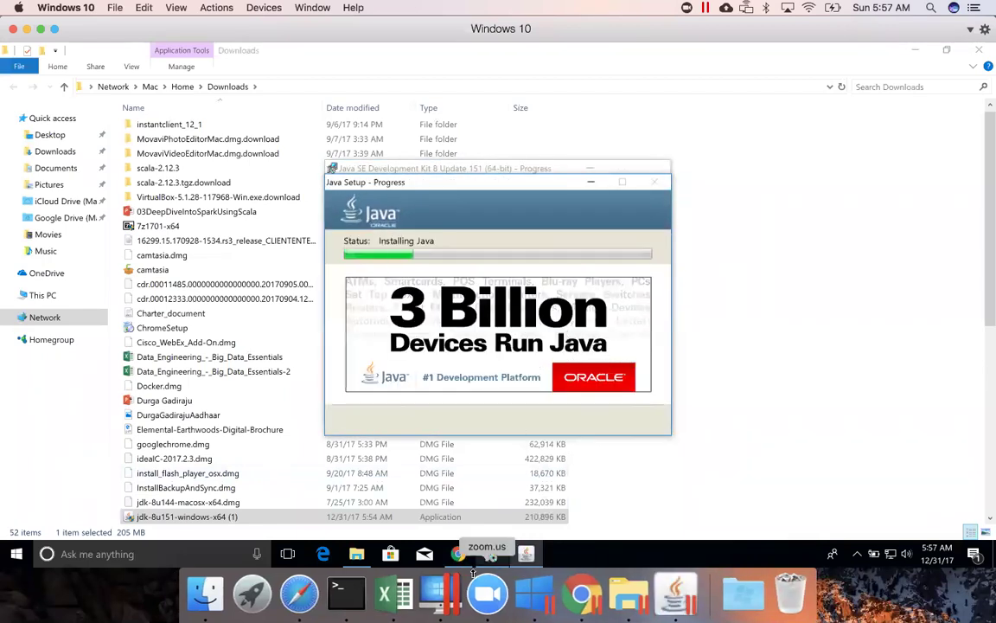
{"action": "mouse_move", "coordinate": [491, 552]}
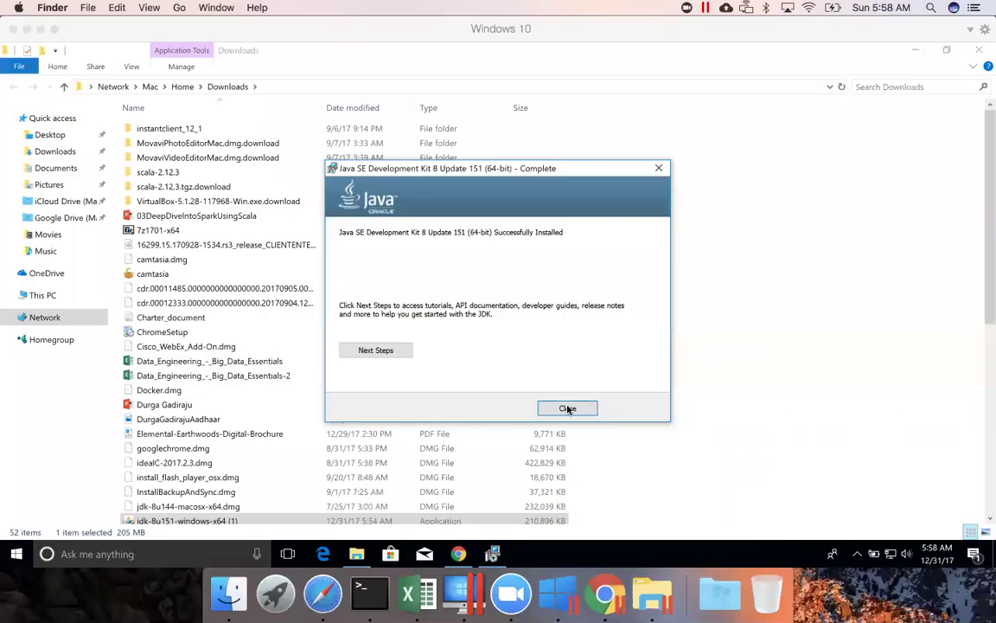
{"action": "left_click", "coordinate": [567, 409]}
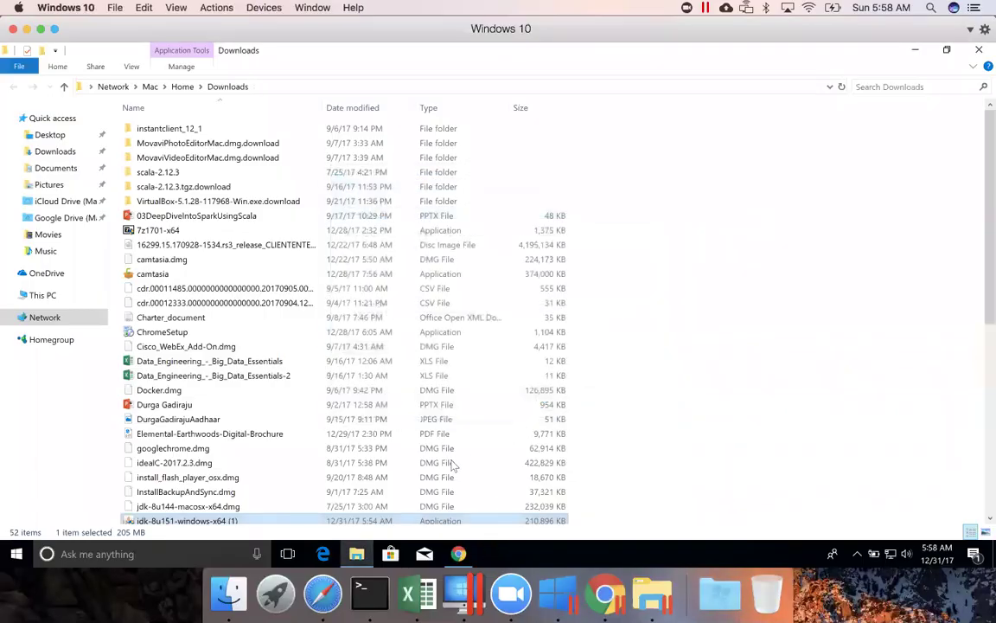
Step: Open a new Command Prompt and run java to confirm it responds
{"action": "left_click", "coordinate": [213, 547]}
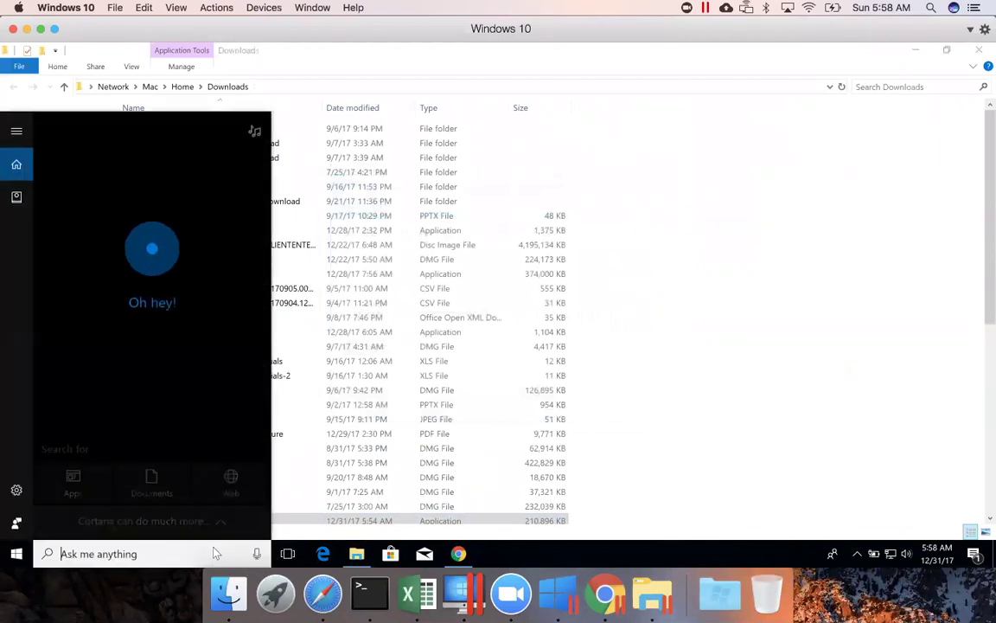
{"action": "type", "text": "cmd"}
{"action": "key", "text": "Return"}
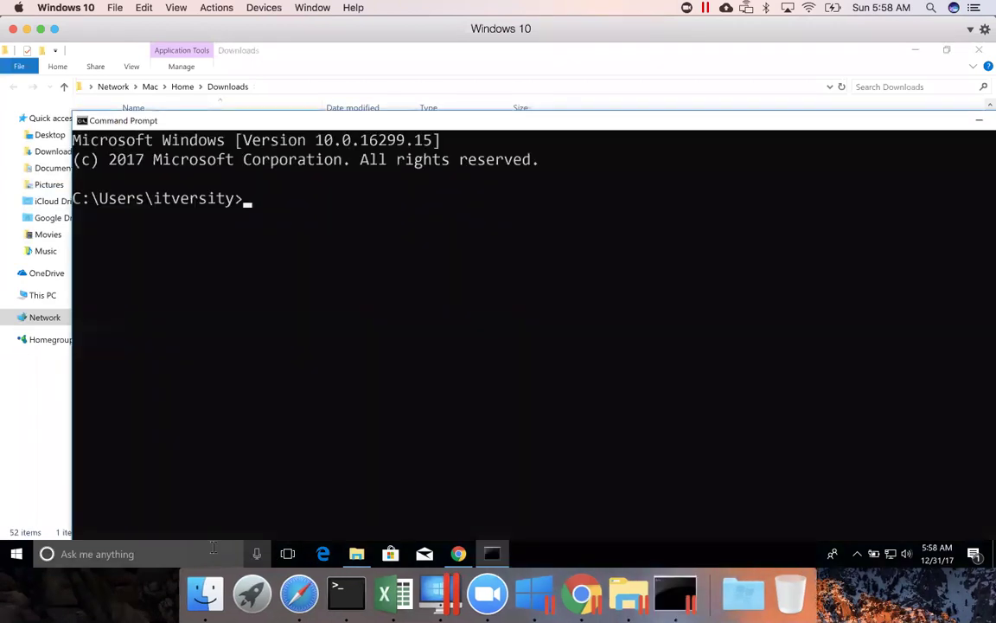
{"action": "type", "text": "java"}
{"action": "key", "text": "Return"}
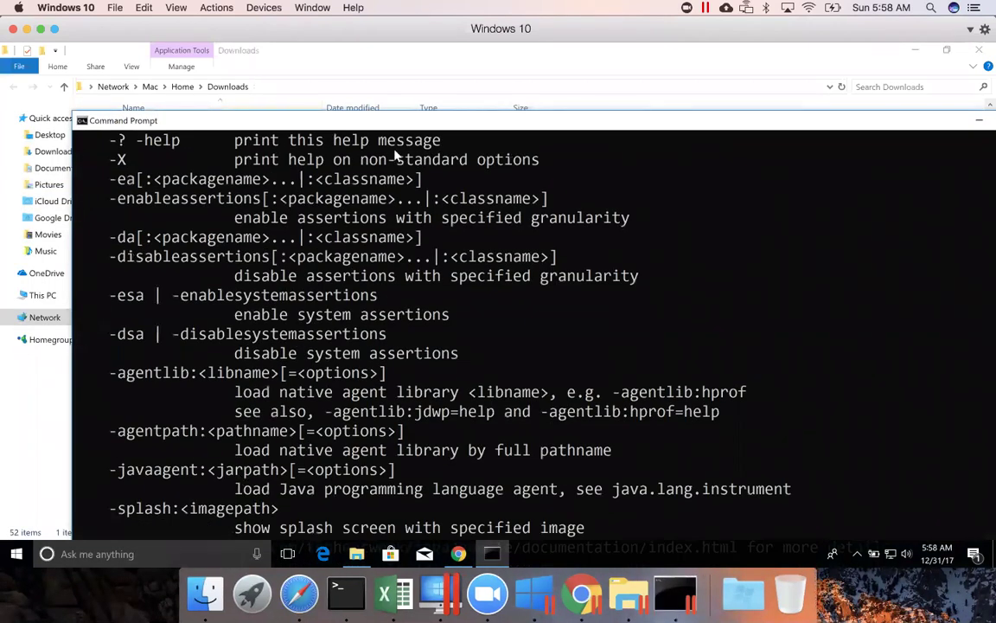
Step: Maximize the window and run java -version, which reports 1.8.0_151
{"action": "double_click", "coordinate": [389, 121]}
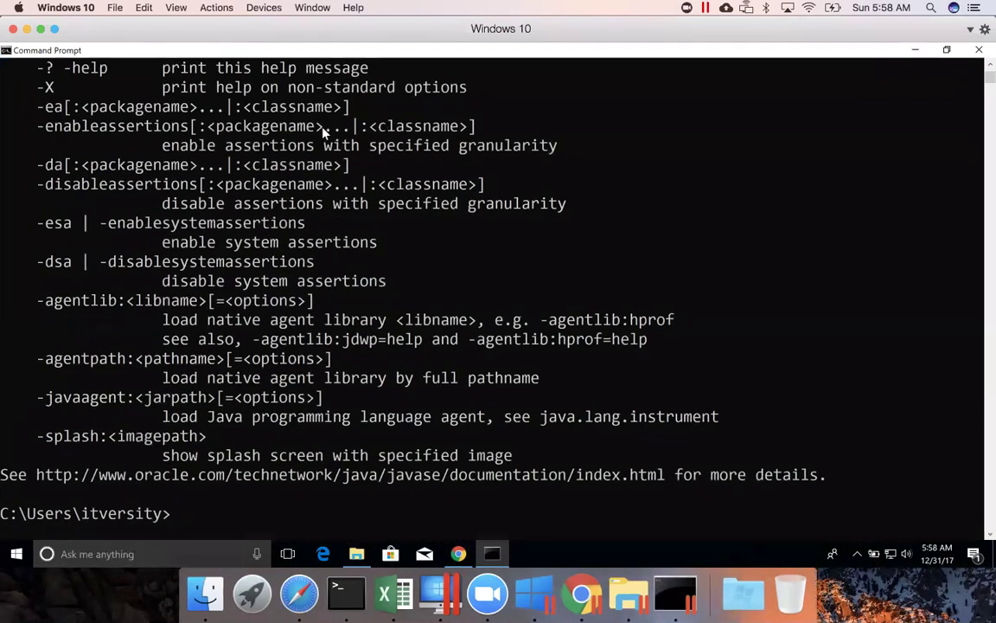
{"action": "type", "text": "java -version"}
{"action": "key", "text": "Return"}
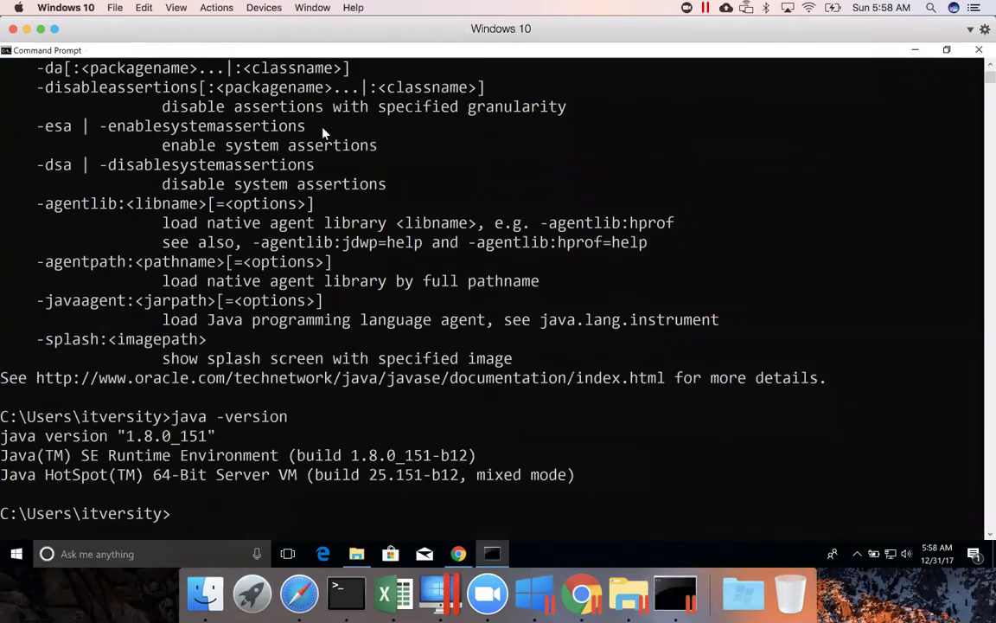